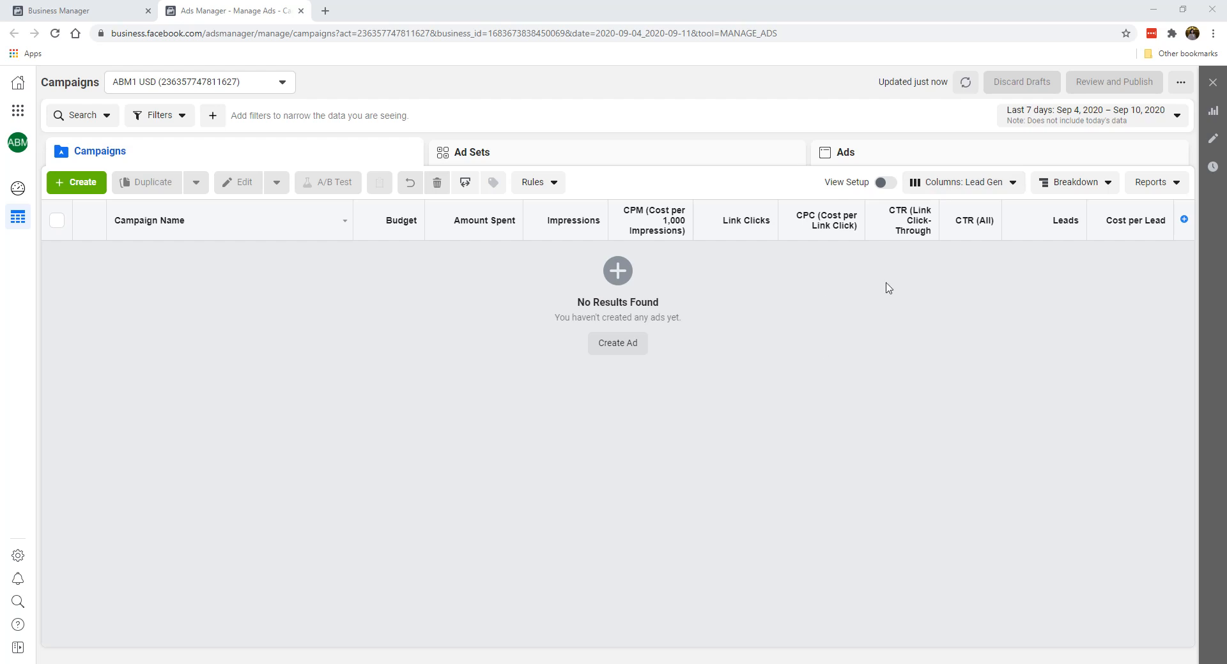
Step: Customize the campaign table's columns by removing Leads and Cost per Lead from the selected set
{"action": "left_click", "coordinate": [962, 183]}
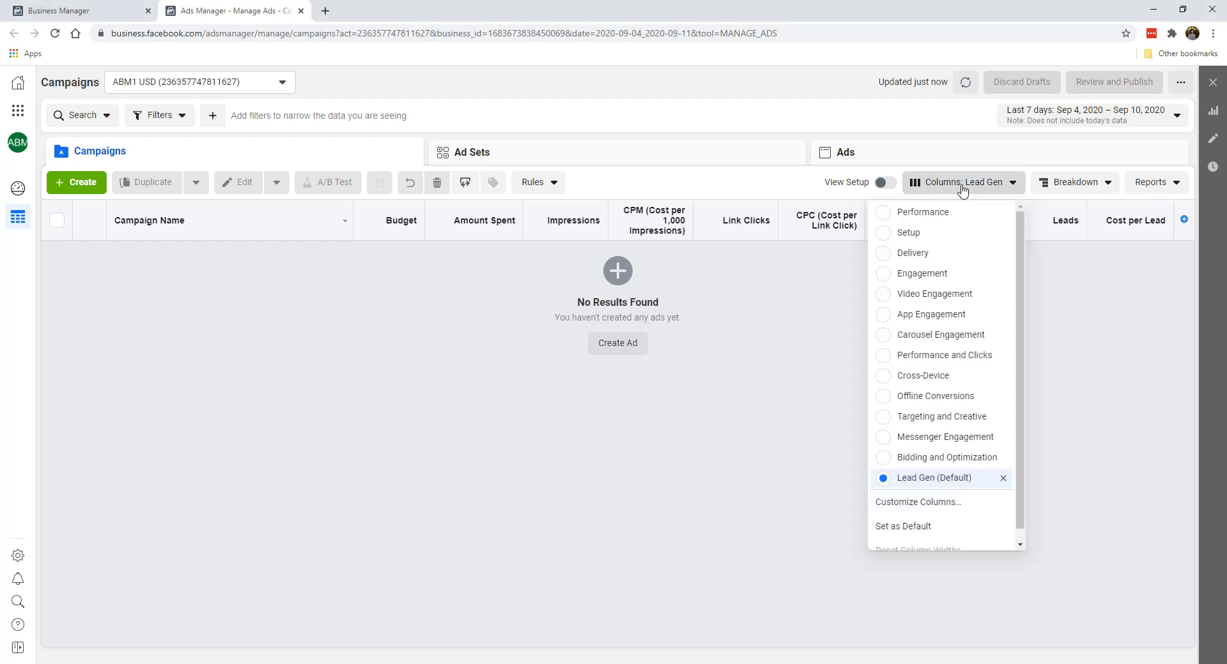
{"action": "scroll", "coordinate": [946, 421], "scroll_direction": "down", "scroll_amount": 1}
{"action": "left_click", "coordinate": [923, 505]}
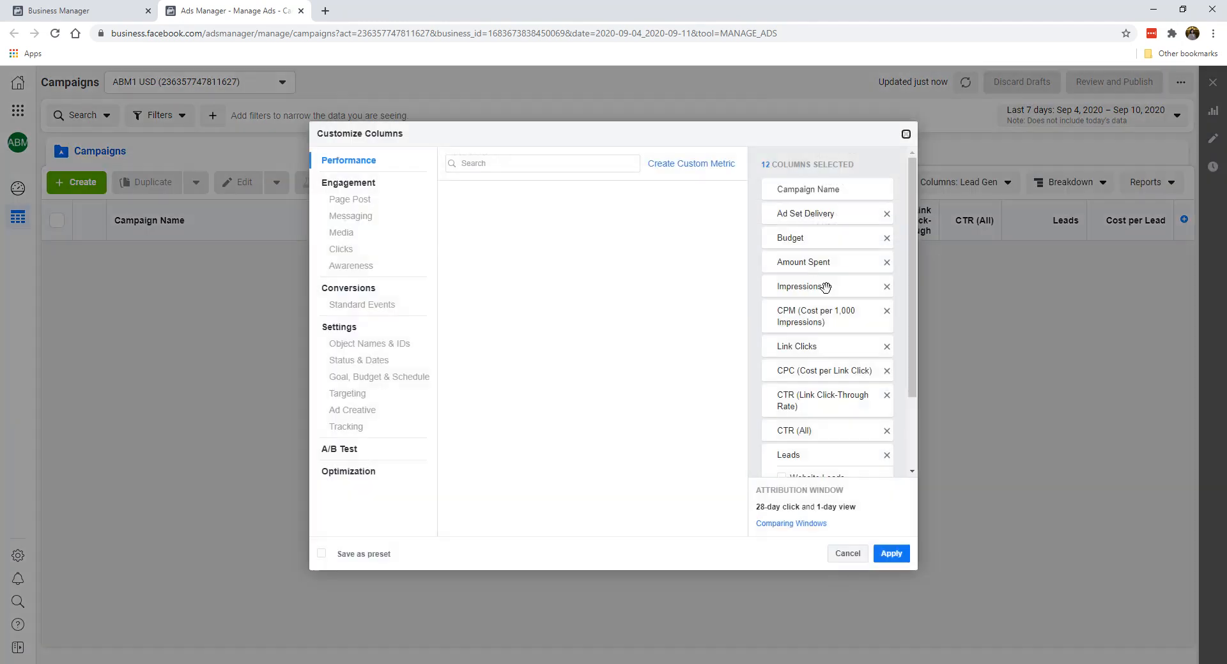
{"action": "scroll", "coordinate": [834, 306], "scroll_direction": "down", "scroll_amount": 2}
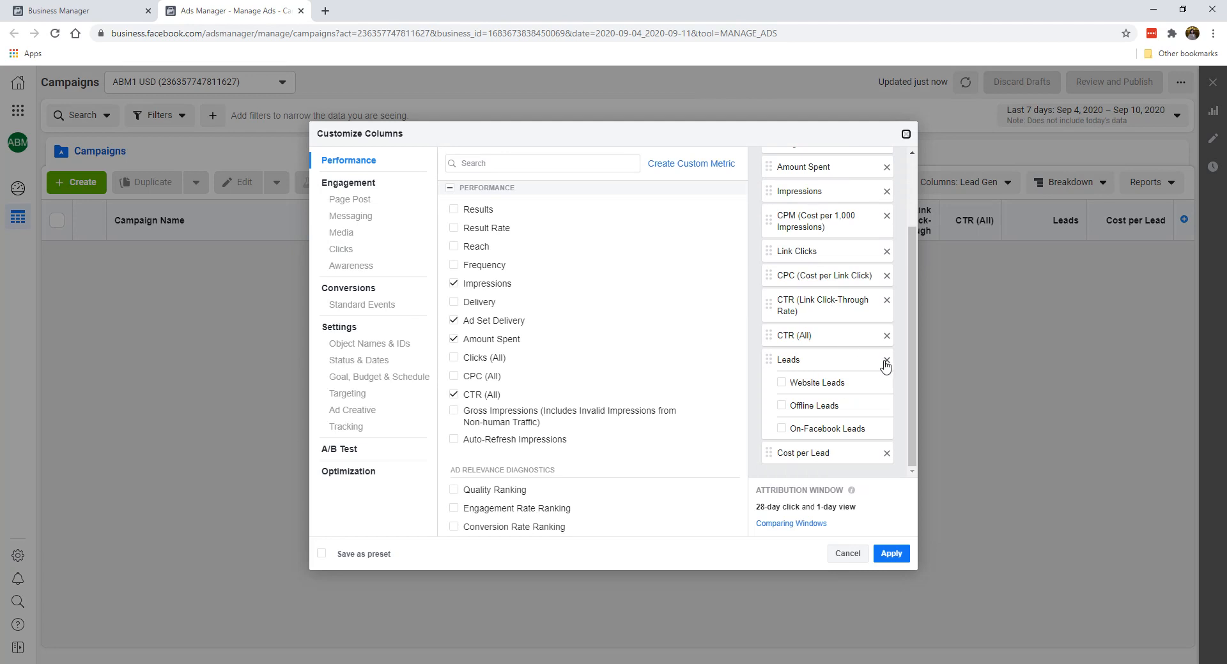
{"action": "scroll", "coordinate": [842, 327], "scroll_direction": "up", "scroll_amount": 2}
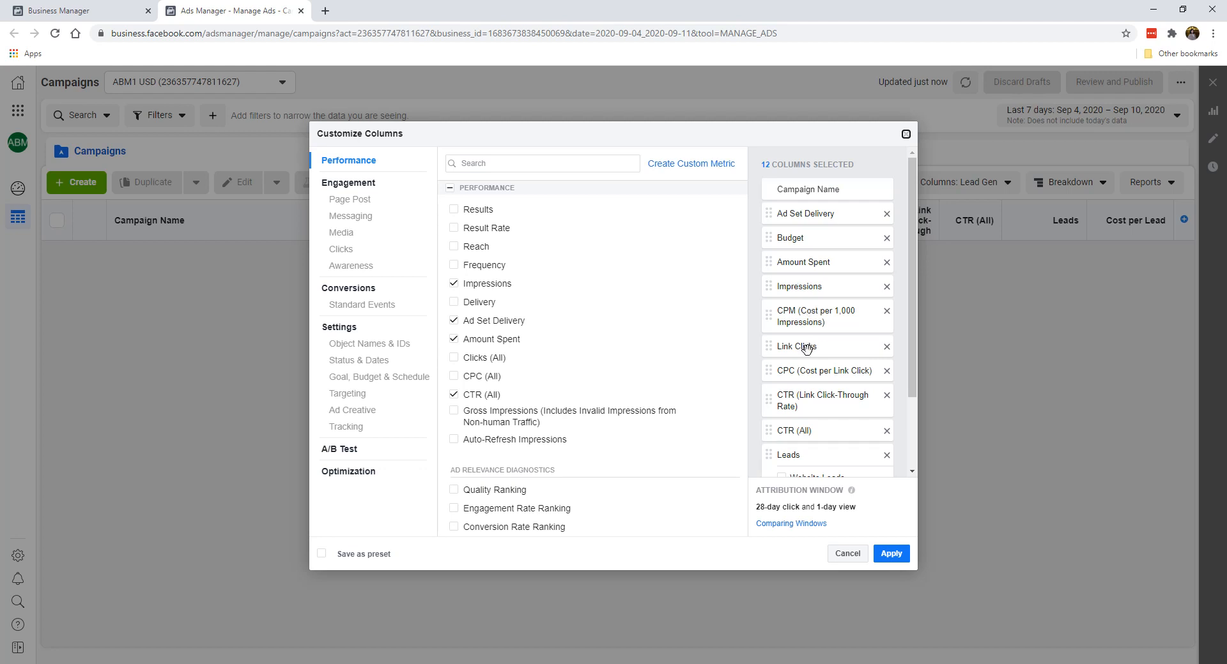
{"action": "scroll", "coordinate": [804, 386], "scroll_direction": "down", "scroll_amount": 1}
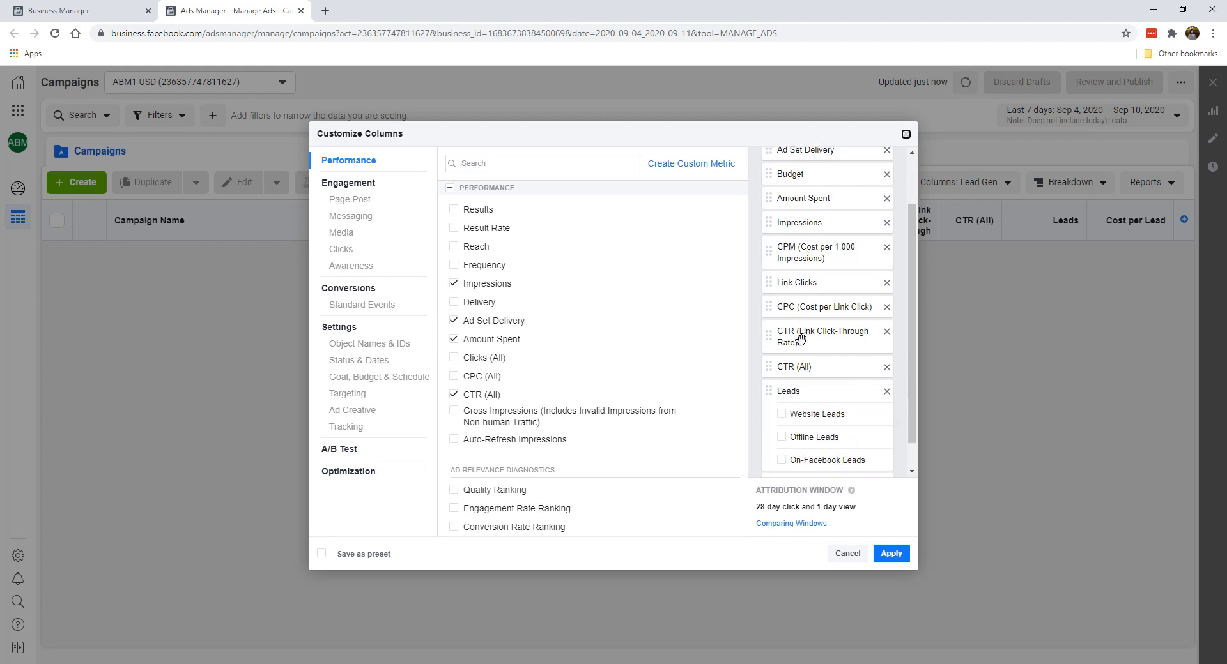
{"action": "scroll", "coordinate": [806, 380], "scroll_direction": "down", "scroll_amount": 1}
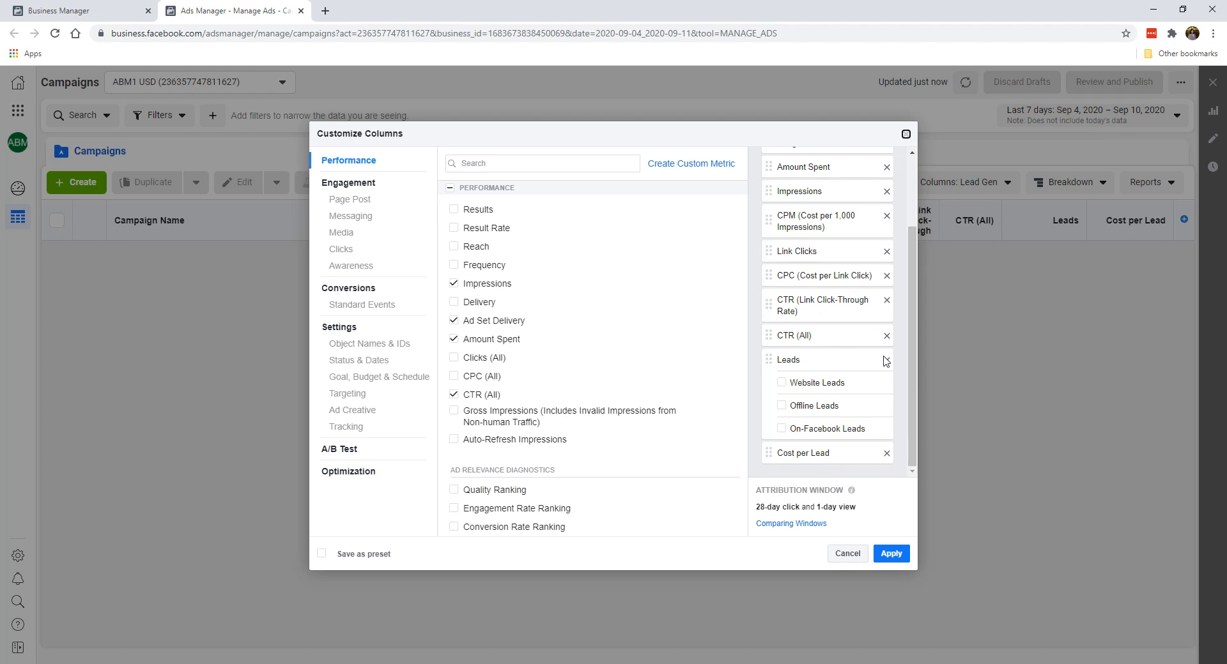
{"action": "left_click", "coordinate": [887, 453]}
{"action": "left_click", "coordinate": [887, 384]}
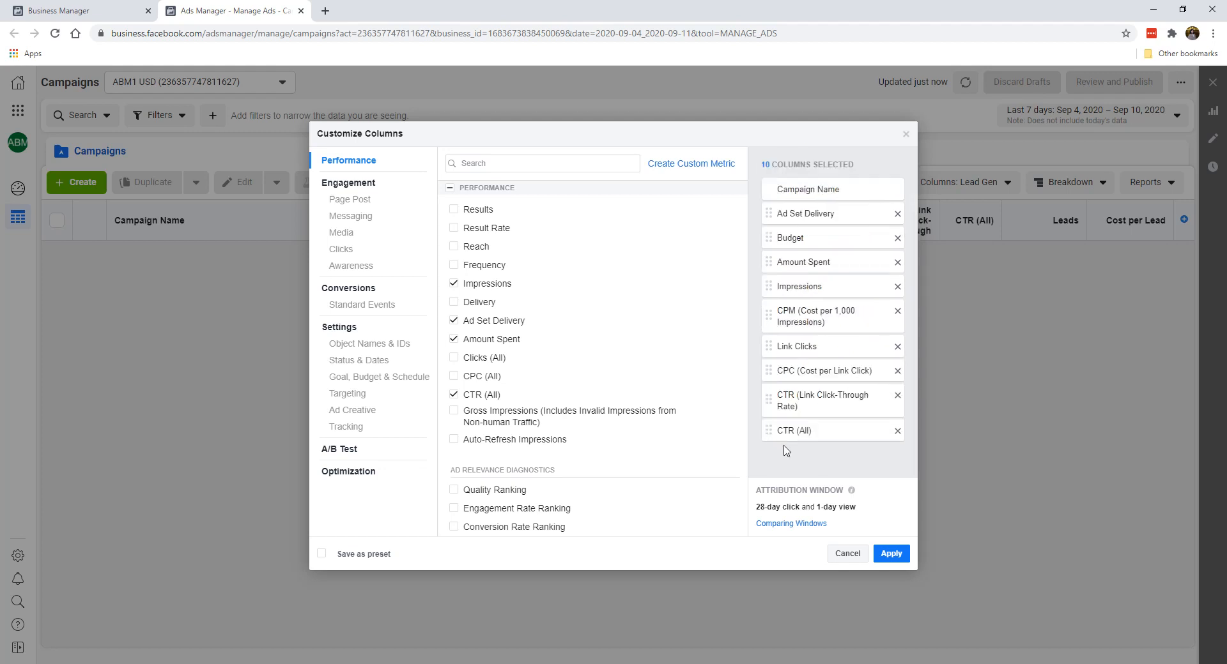
Step: Find the Purchases metric and add its total, value and cost columns
{"action": "left_click", "coordinate": [533, 167]}
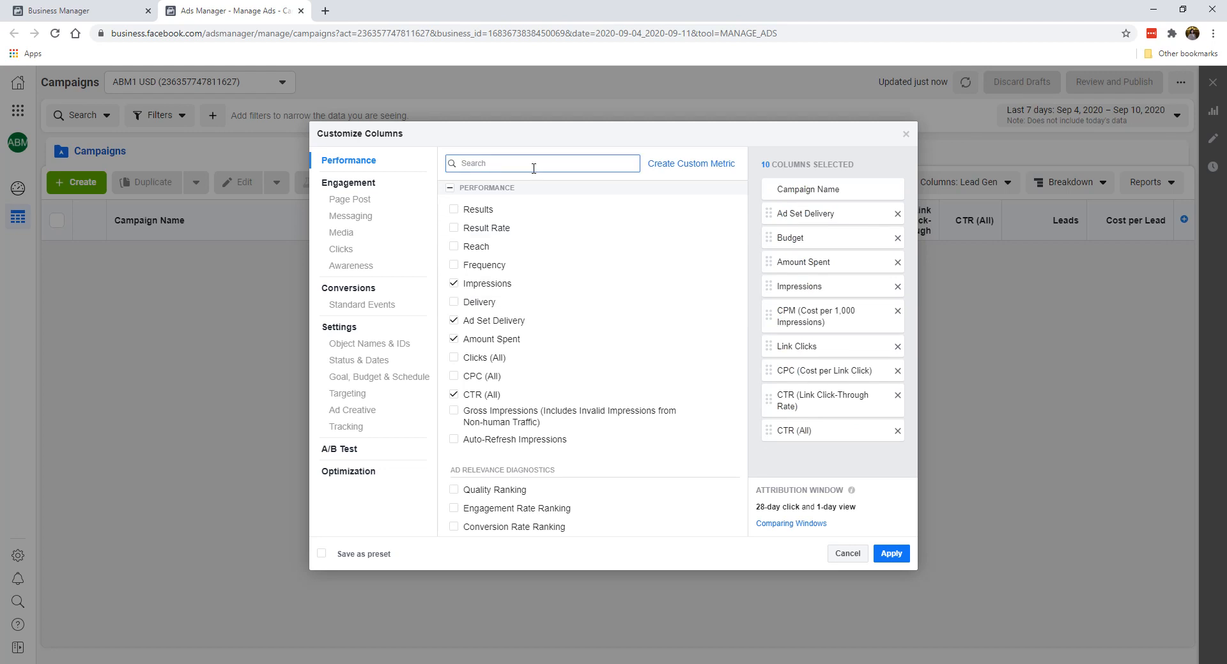
{"action": "type", "text": "purc"}
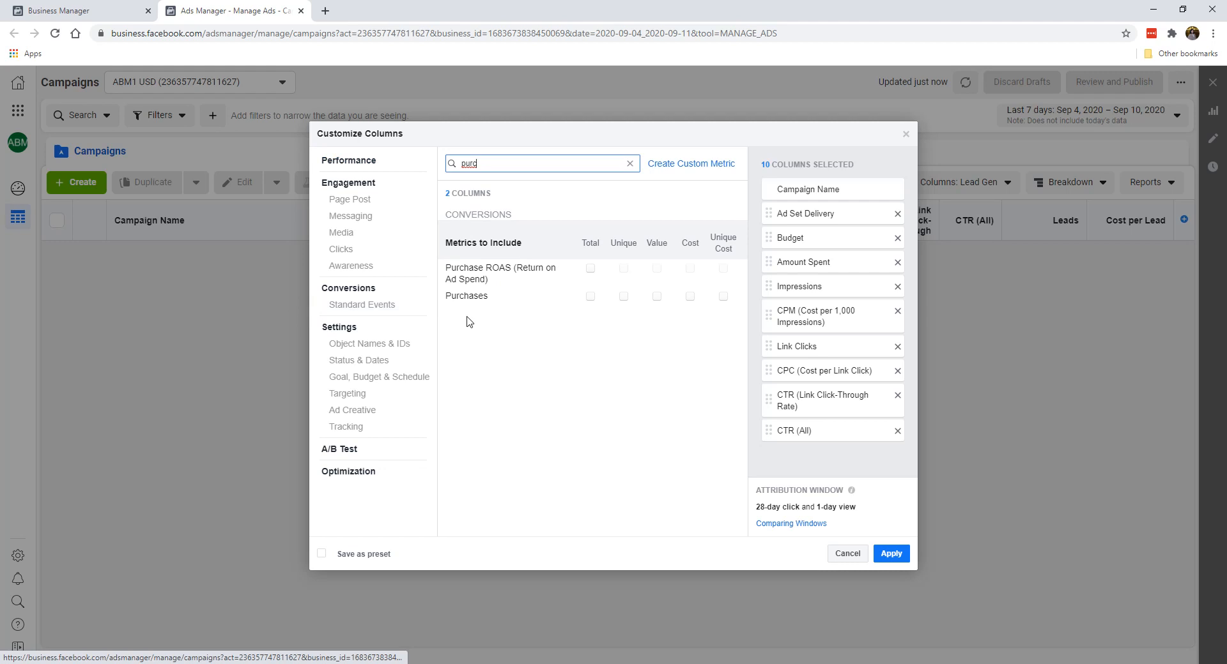
{"action": "left_click", "coordinate": [590, 296]}
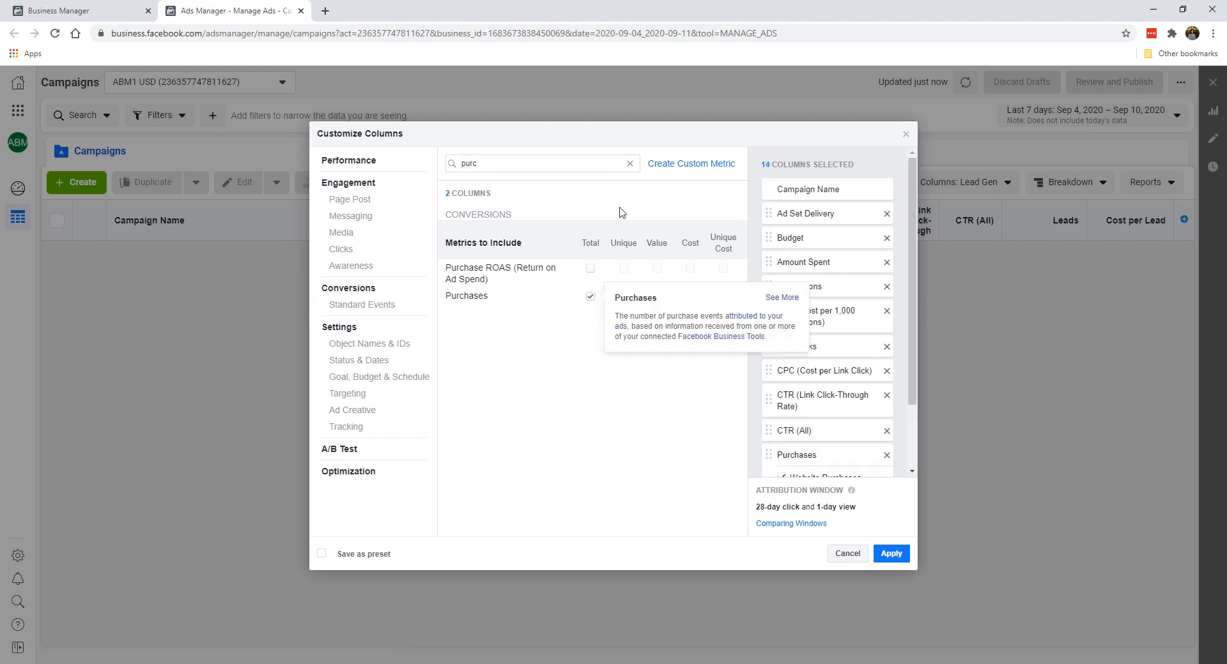
{"action": "left_click", "coordinate": [656, 296]}
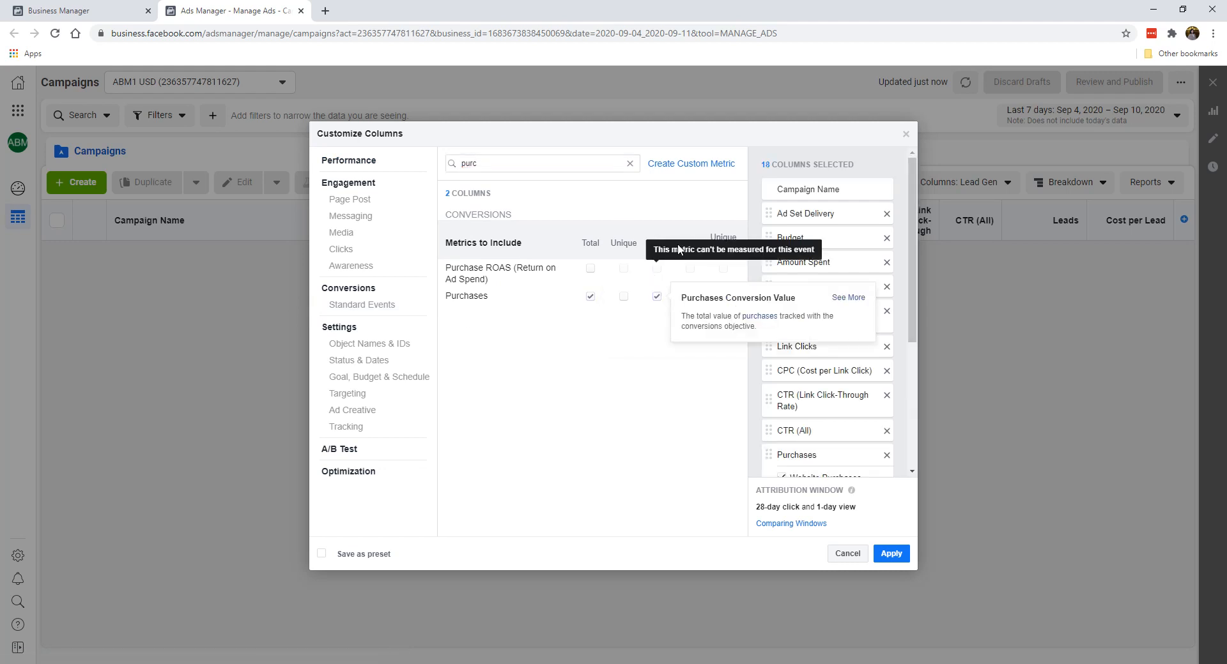
{"action": "left_click", "coordinate": [690, 296]}
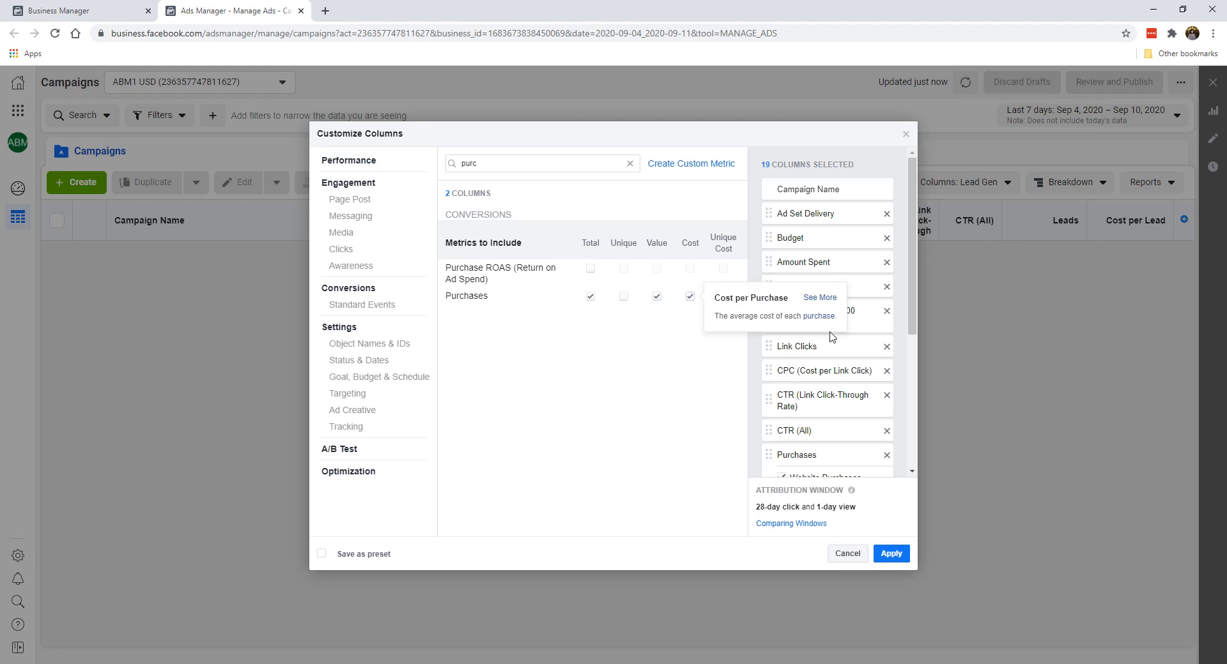
Step: Exclude the website, offline and on-Facebook sub-metrics from both Purchases and Purchases Conversion Value
{"action": "scroll", "coordinate": [889, 358], "scroll_direction": "down", "scroll_amount": 4}
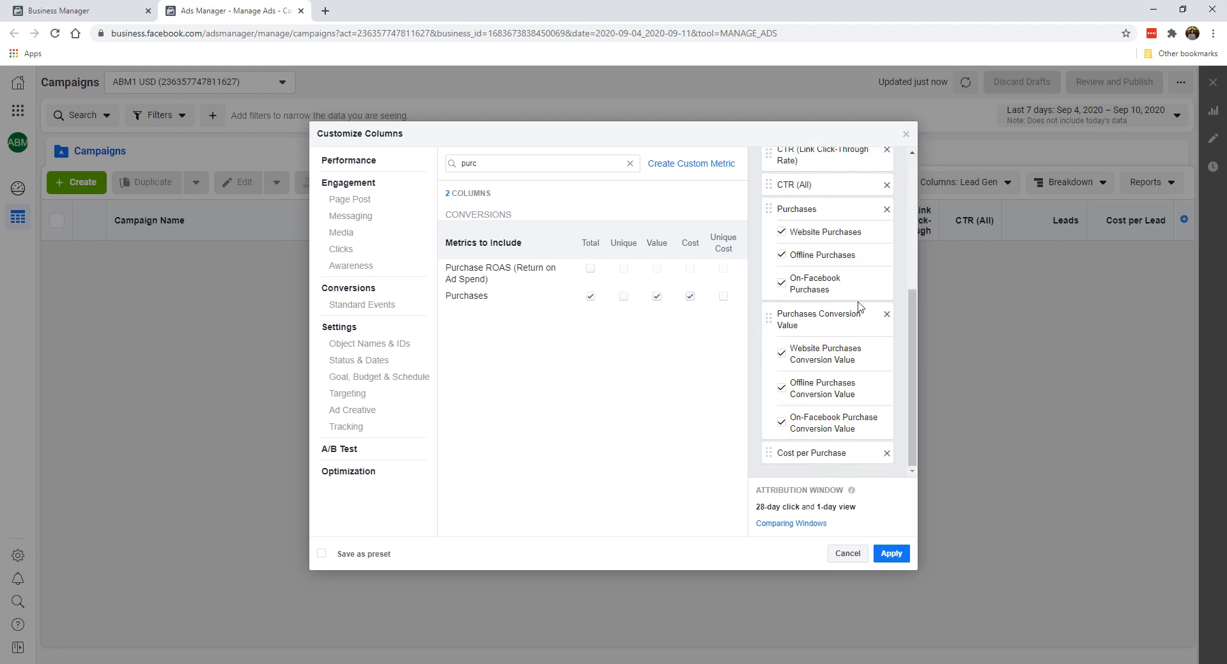
{"action": "scroll", "coordinate": [883, 296], "scroll_direction": "up", "scroll_amount": 1}
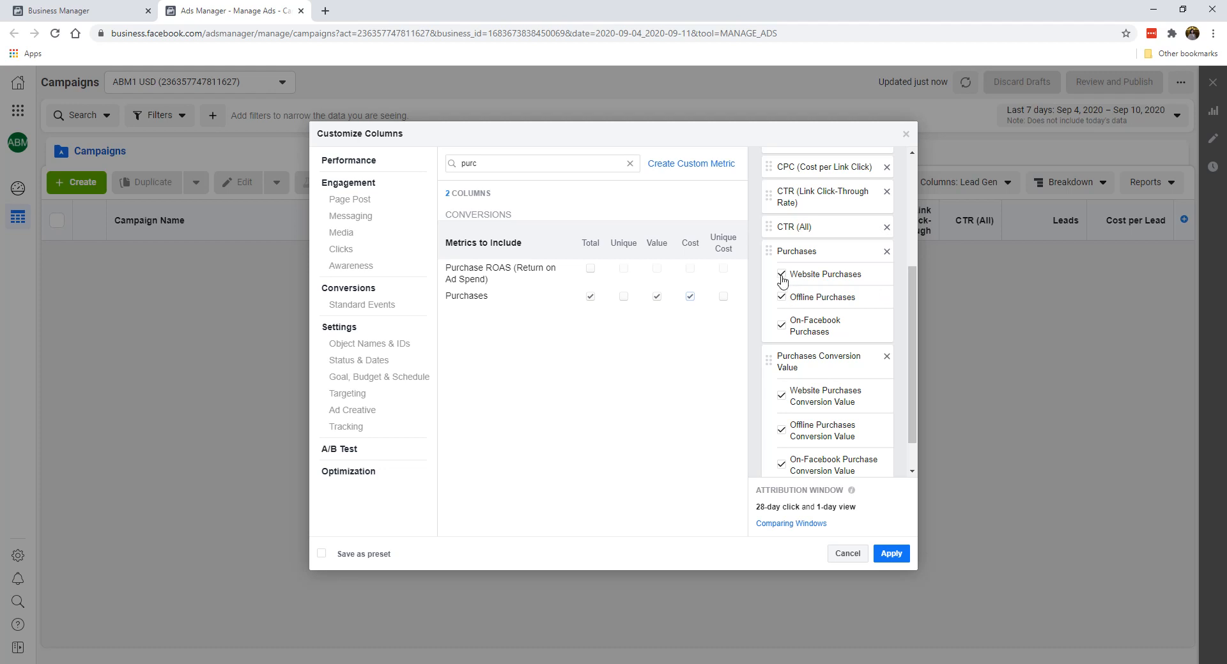
{"action": "left_click", "coordinate": [781, 275]}
{"action": "left_click", "coordinate": [780, 297]}
{"action": "left_click", "coordinate": [781, 325]}
{"action": "scroll", "coordinate": [781, 332], "scroll_direction": "down", "scroll_amount": 1}
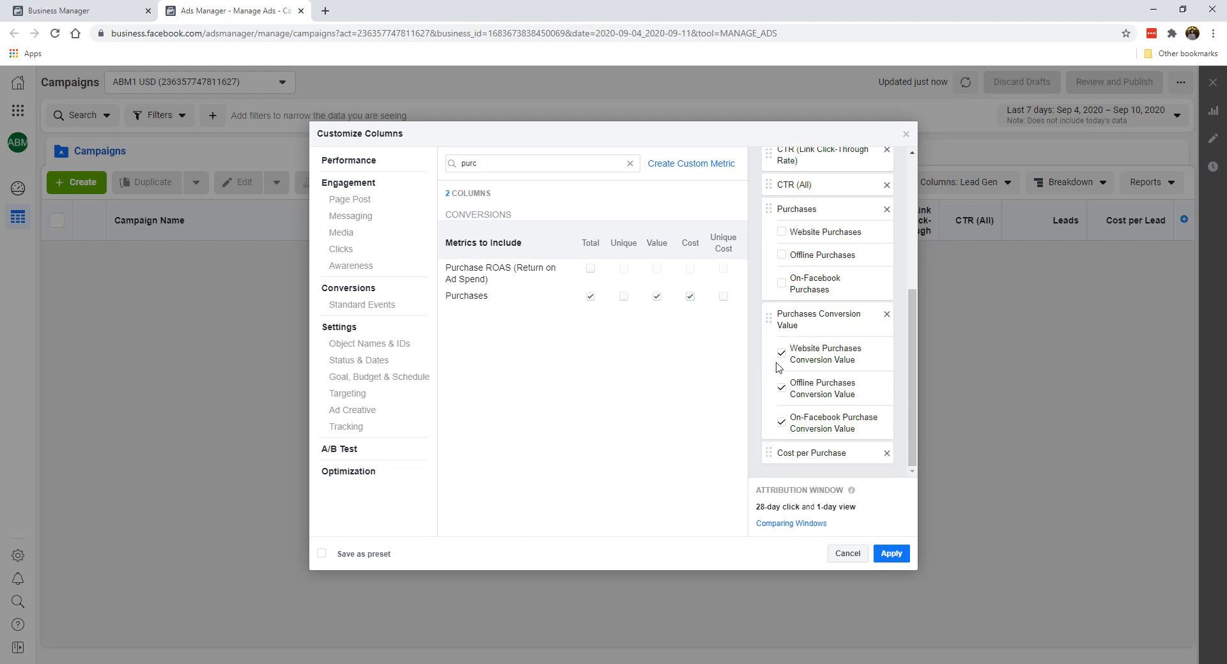
{"action": "left_click", "coordinate": [781, 356]}
{"action": "left_click", "coordinate": [781, 387]}
{"action": "left_click", "coordinate": [780, 422]}
Step: Add the total Purchase ROAS (Return on Ad Spend) column without its Website Purchase ROAS sub-metric
{"action": "scroll", "coordinate": [796, 409], "scroll_direction": "up", "scroll_amount": 1}
{"action": "scroll", "coordinate": [812, 289], "scroll_direction": "down", "scroll_amount": 1}
{"action": "scroll", "coordinate": [797, 342], "scroll_direction": "up", "scroll_amount": 2}
{"action": "scroll", "coordinate": [825, 328], "scroll_direction": "down", "scroll_amount": 2}
{"action": "left_click", "coordinate": [590, 269]}
{"action": "scroll", "coordinate": [831, 349], "scroll_direction": "down", "scroll_amount": 2}
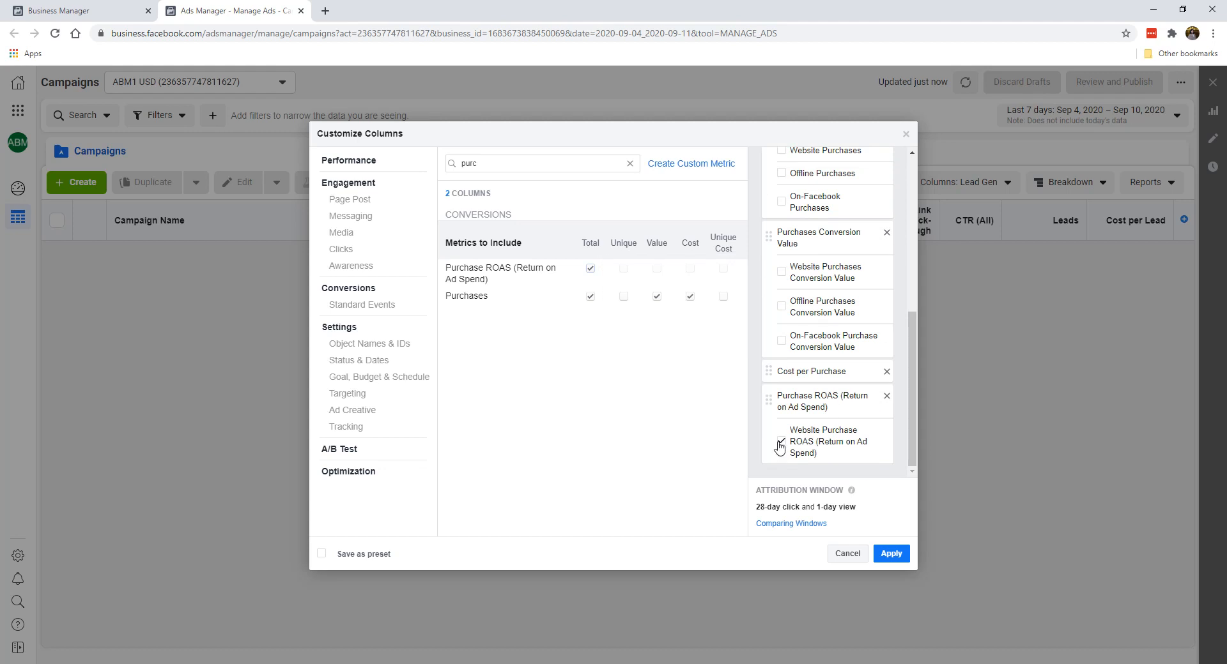
{"action": "left_click", "coordinate": [780, 445]}
Step: Save the column set as a preset named Purchase and apply it to the campaigns table
{"action": "scroll", "coordinate": [852, 325], "scroll_direction": "up", "scroll_amount": 3}
{"action": "scroll", "coordinate": [854, 326], "scroll_direction": "down", "scroll_amount": 3}
{"action": "left_click", "coordinate": [360, 560]}
{"action": "type", "text": "Purchase"}
{"action": "left_click", "coordinate": [891, 554]}
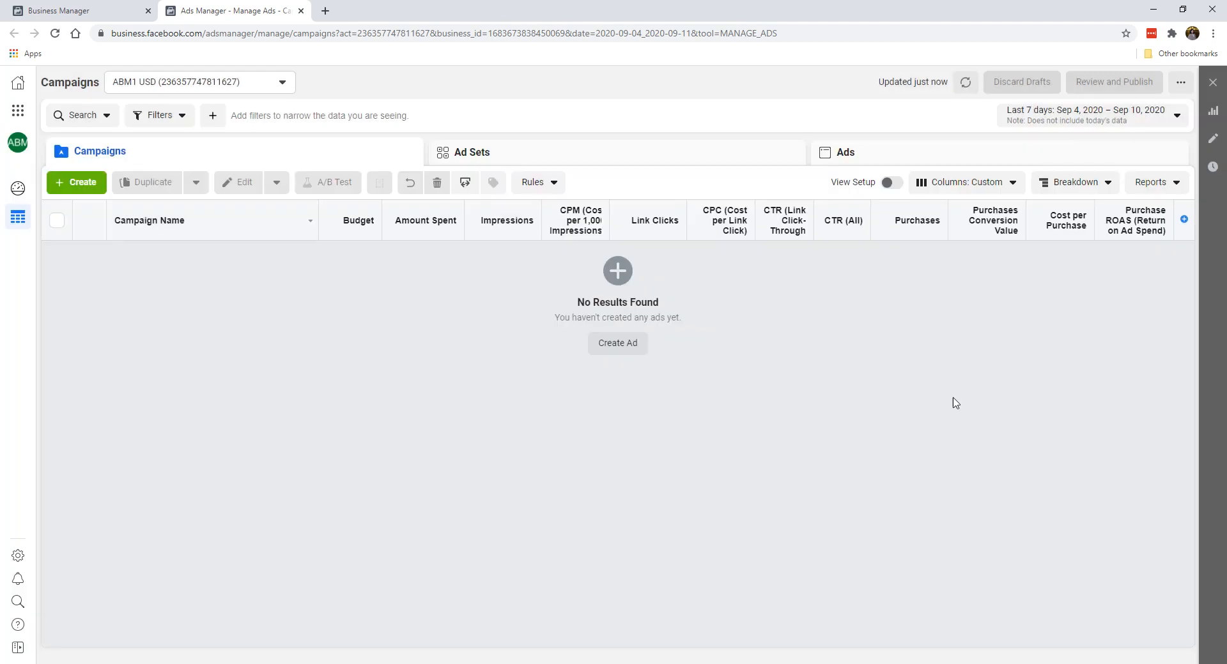
Step: Customize the Purchase columns by adding Adds to Cart total and cost, without the unique metric or website, offline and on-Facebook sub-metrics
{"action": "left_click", "coordinate": [986, 188]}
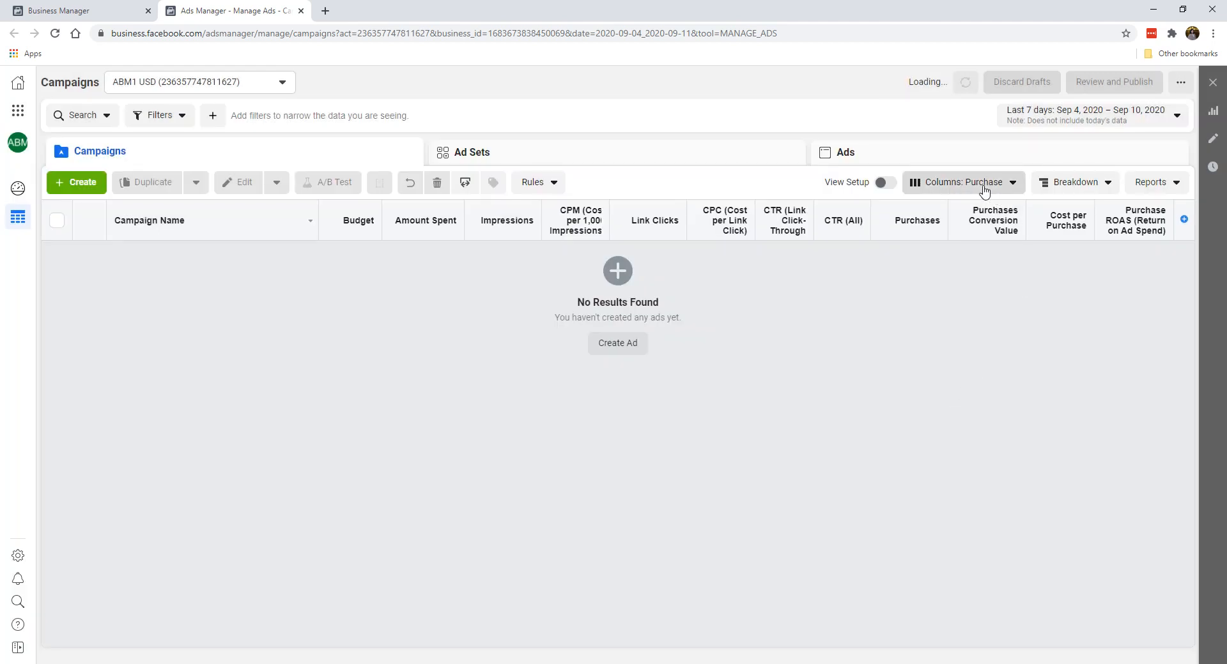
{"action": "scroll", "coordinate": [939, 384], "scroll_direction": "down", "scroll_amount": 1}
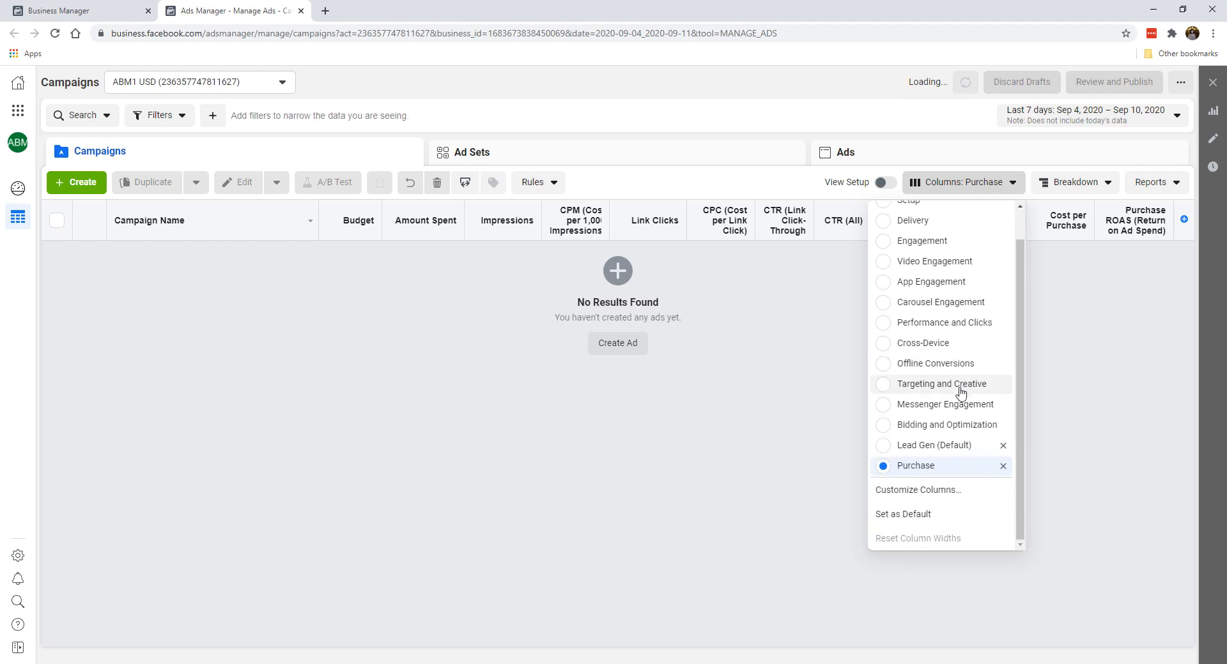
{"action": "left_click", "coordinate": [952, 491]}
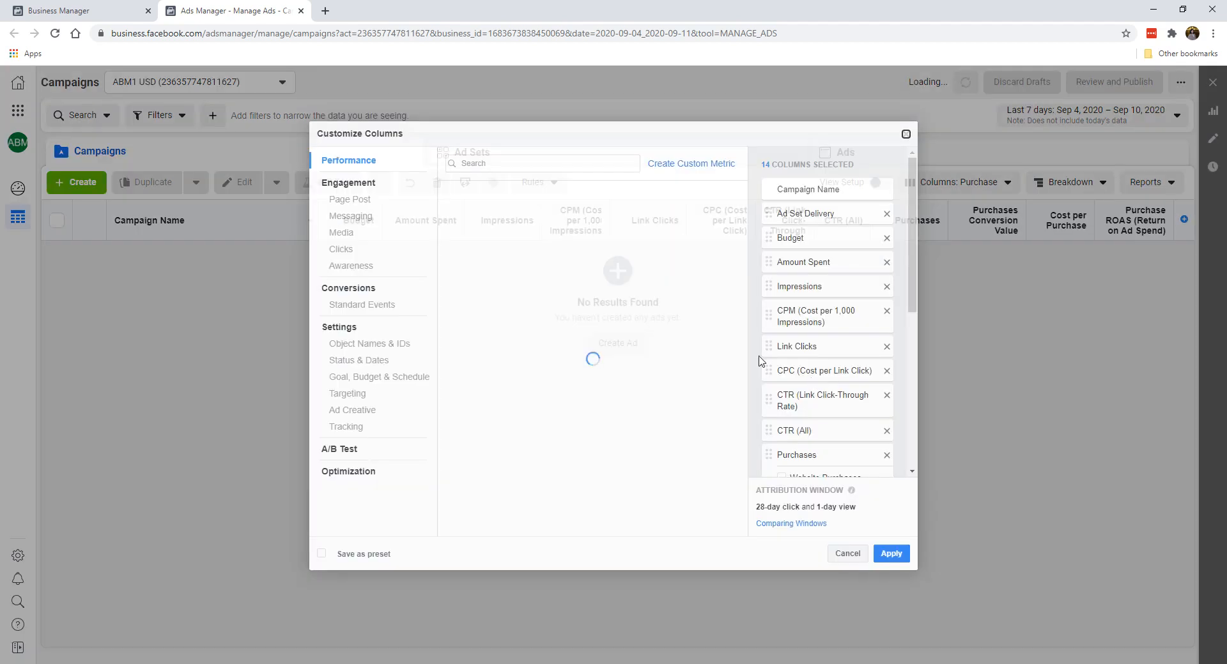
{"action": "left_click", "coordinate": [543, 163]}
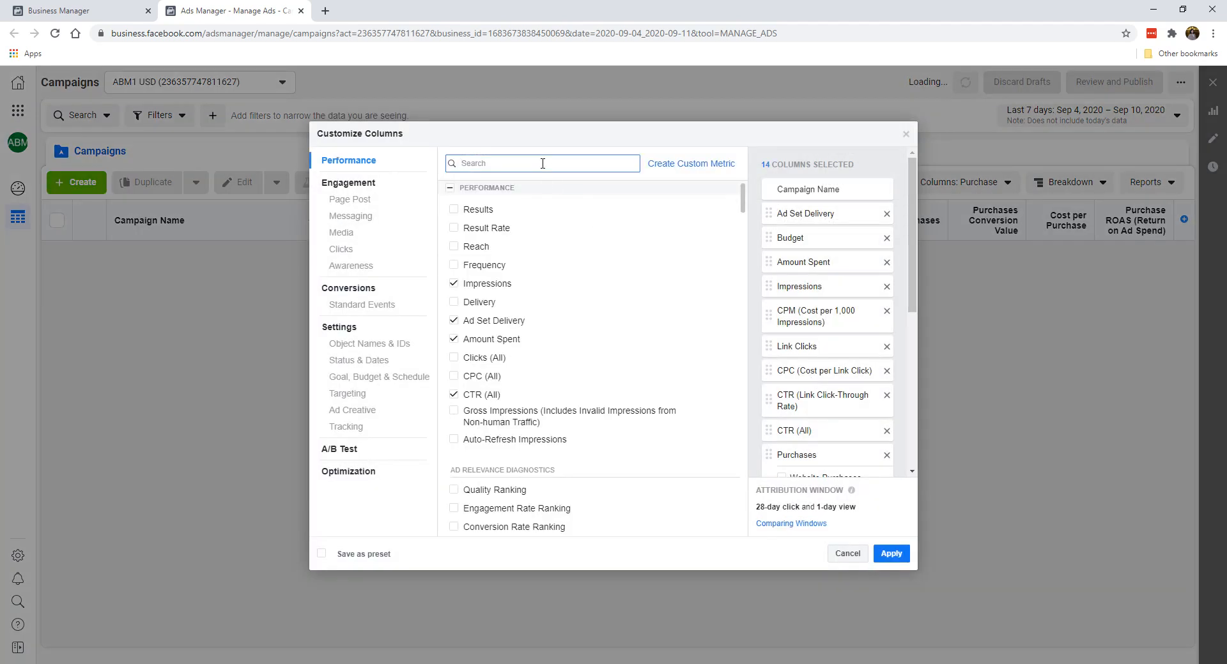
{"action": "type", "text": "add"}
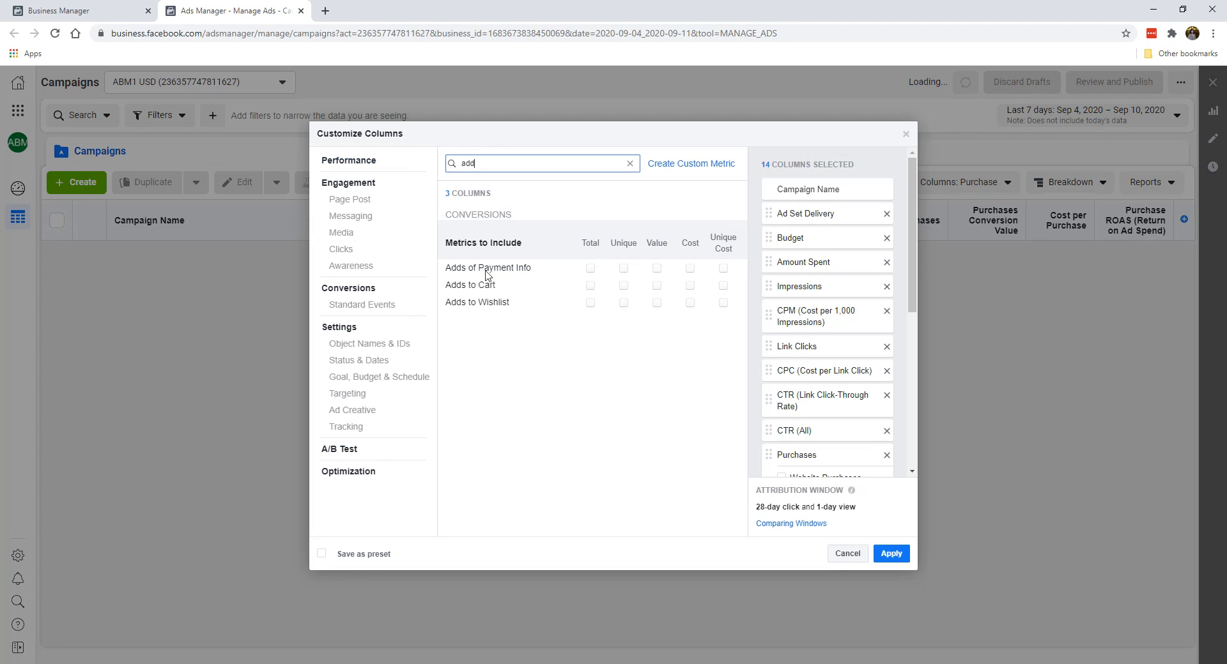
{"action": "left_click", "coordinate": [592, 287]}
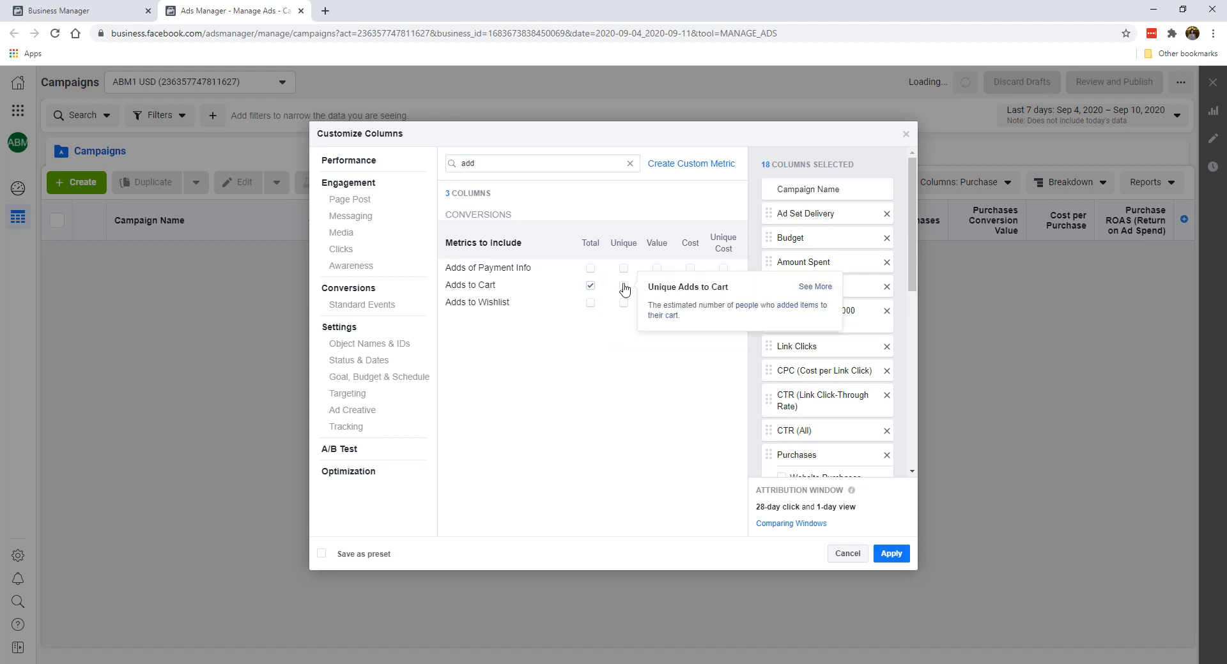
{"action": "left_click", "coordinate": [625, 288]}
{"action": "left_click", "coordinate": [690, 286]}
{"action": "scroll", "coordinate": [862, 344], "scroll_direction": "down", "scroll_amount": 1}
{"action": "scroll", "coordinate": [863, 344], "scroll_direction": "down", "scroll_amount": 10}
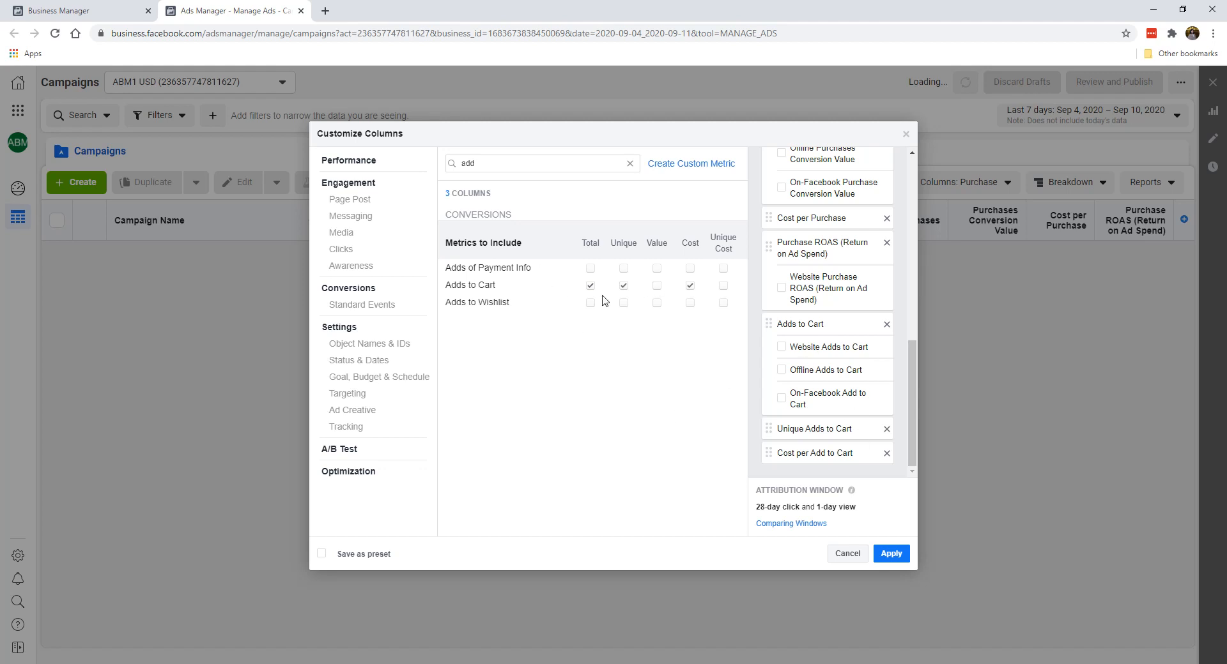
{"action": "left_click", "coordinate": [623, 285]}
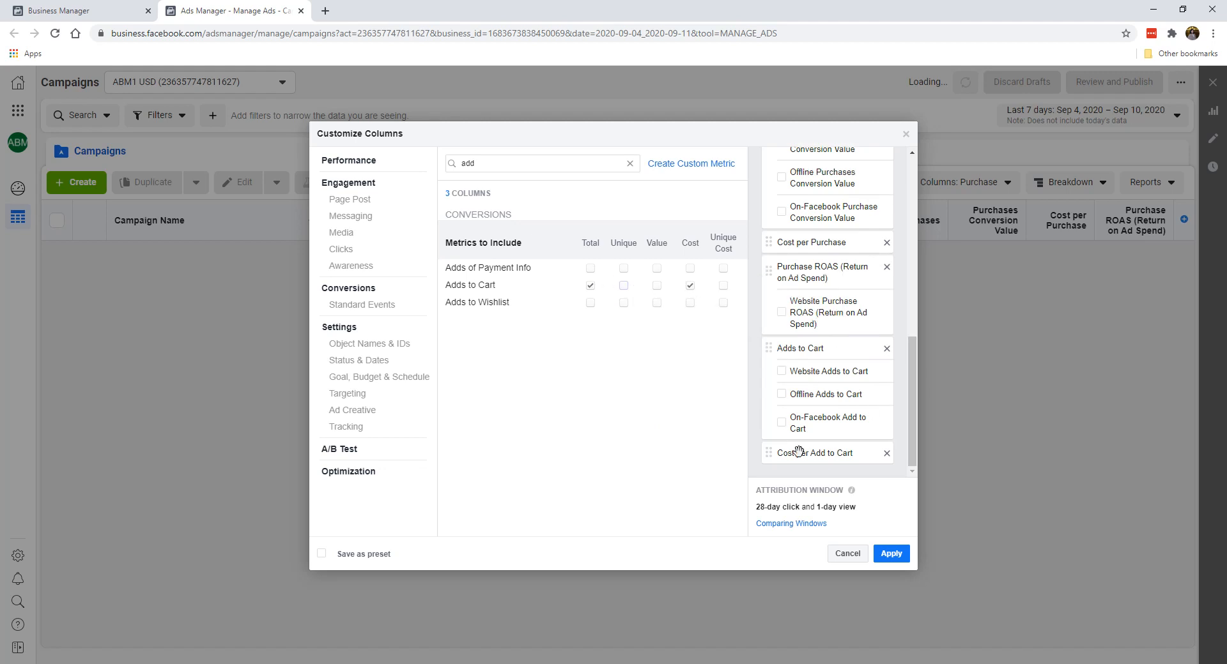
Step: Try adding the Checkouts Initiated total and cost columns without sub-metrics, and remove both again
{"action": "double_click", "coordinate": [534, 159]}
{"action": "type", "text": "ini"}
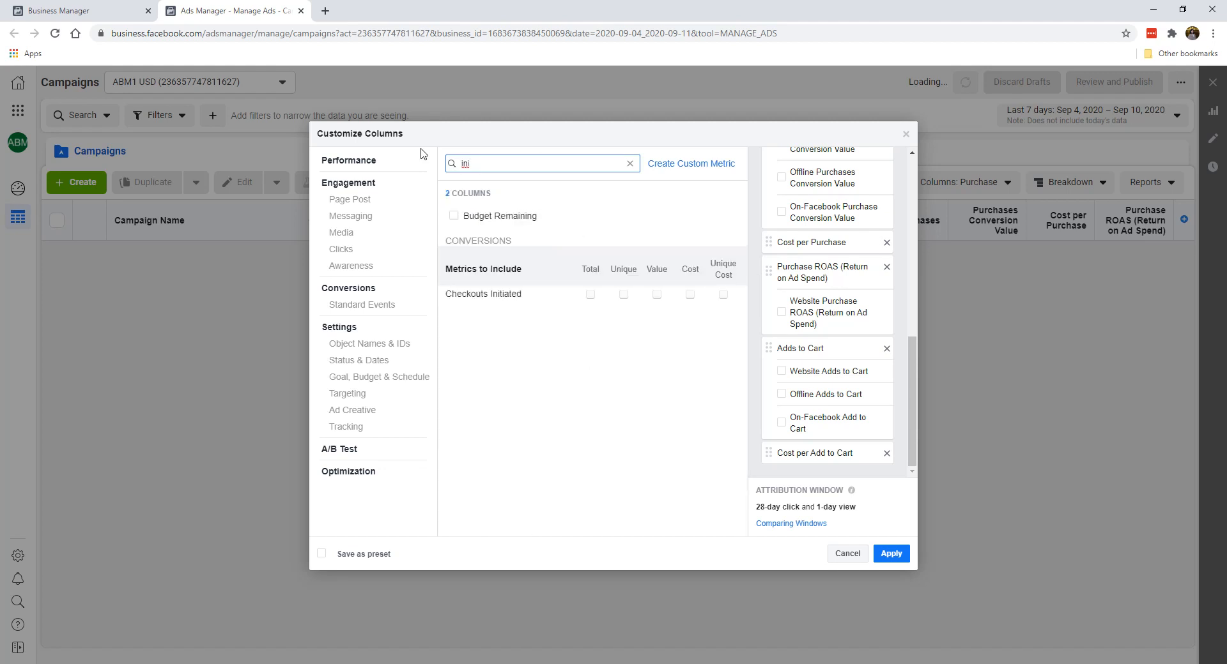
{"action": "left_click", "coordinate": [589, 296]}
{"action": "left_click", "coordinate": [690, 295]}
{"action": "scroll", "coordinate": [792, 409], "scroll_direction": "down", "scroll_amount": 2}
{"action": "left_click", "coordinate": [781, 387]}
{"action": "left_click", "coordinate": [781, 423]}
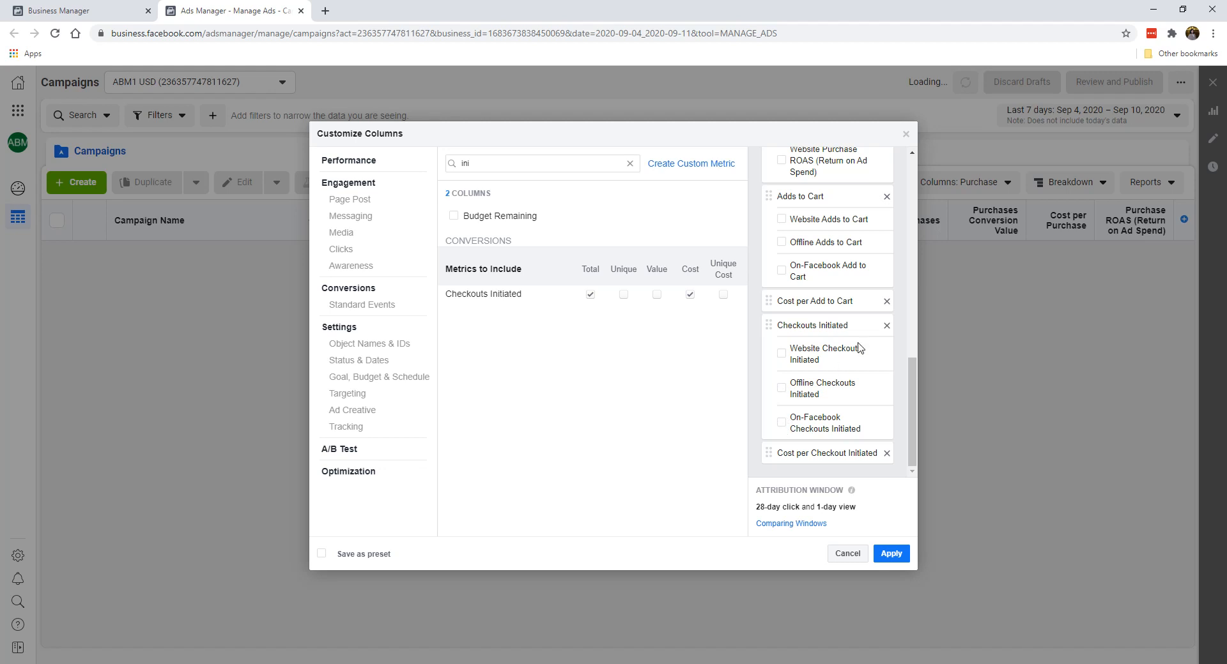
{"action": "left_click", "coordinate": [886, 327]}
{"action": "left_click", "coordinate": [887, 454]}
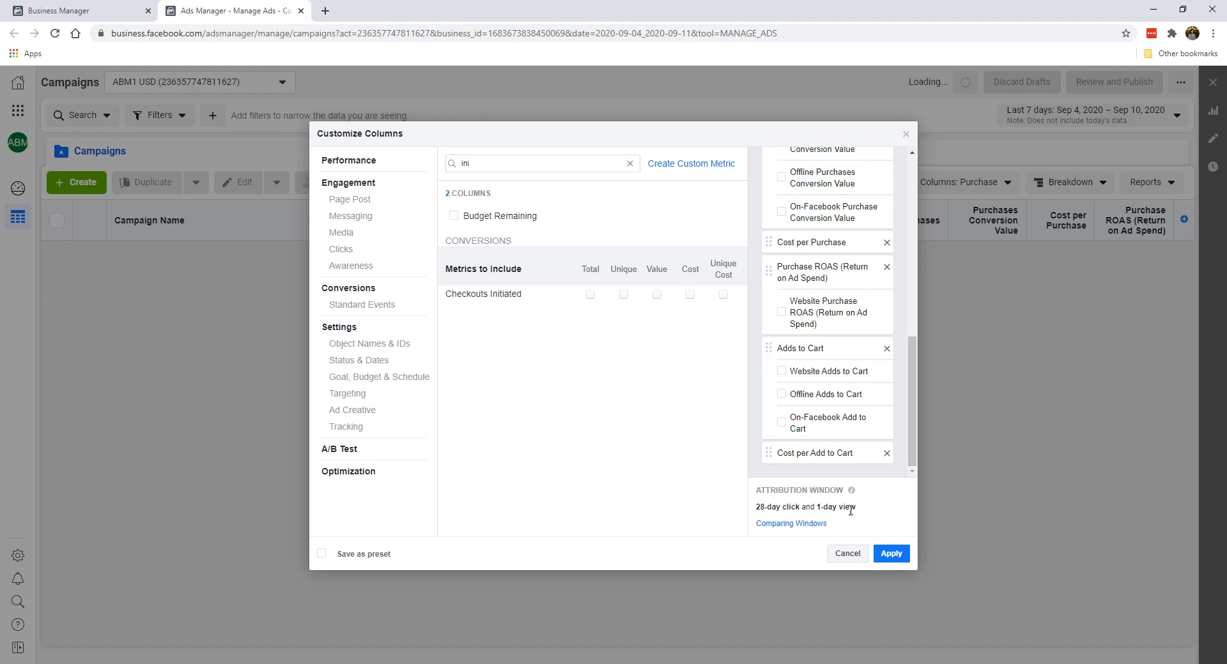
Step: Try to save the column set as a preset named E-Commerce and apply the columns to the campaigns table
{"action": "left_click", "coordinate": [377, 554]}
{"action": "double_click", "coordinate": [451, 558]}
{"action": "type", "text": "E-Commerce"}
{"action": "left_click", "coordinate": [891, 554]}
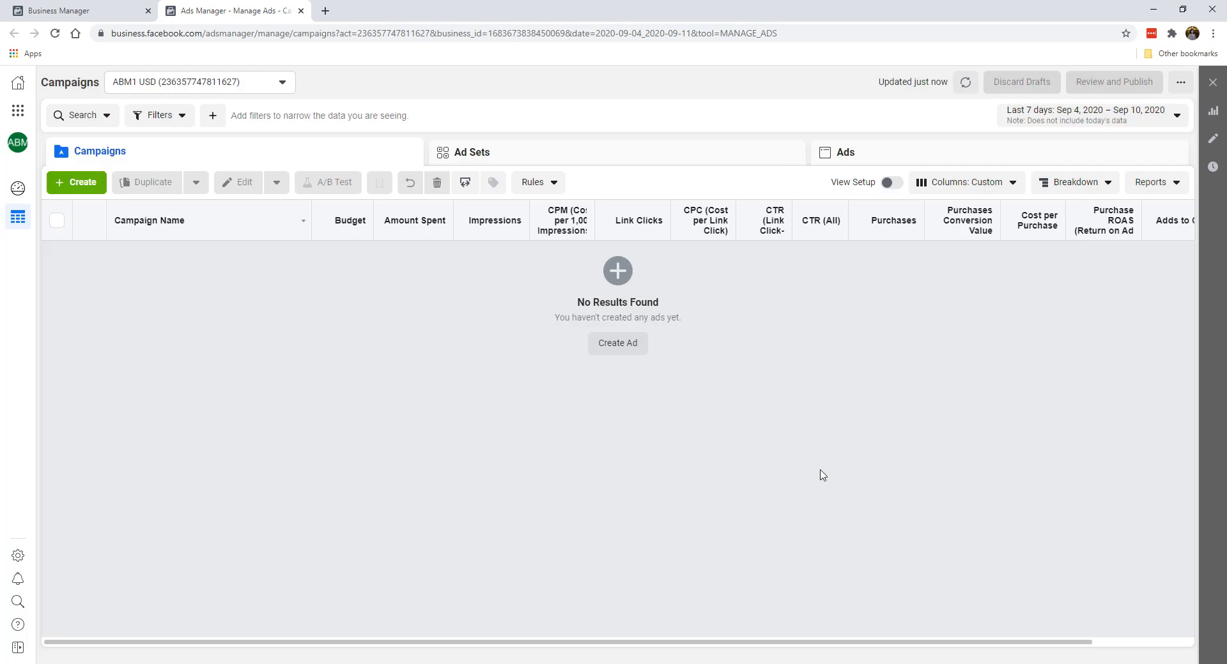